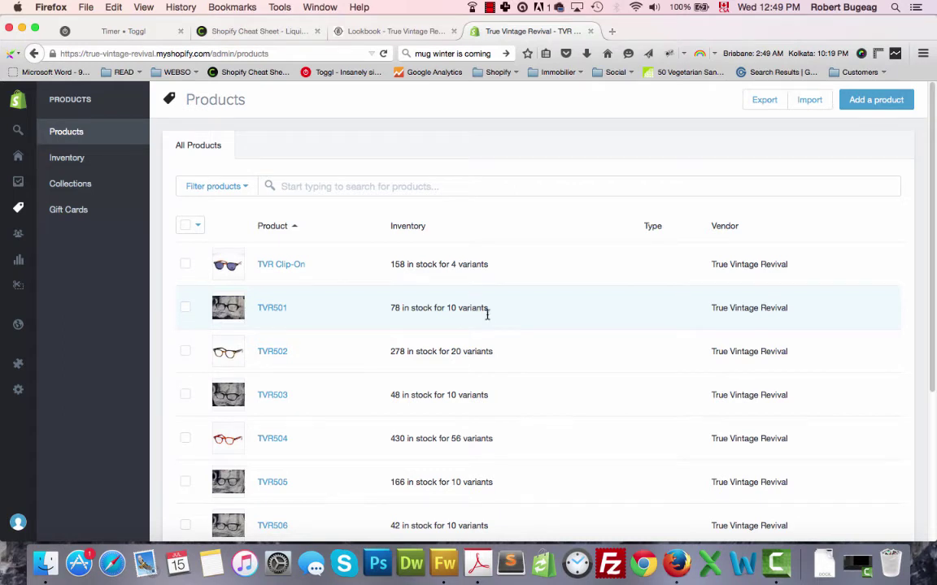
- Open the Products list, where TVR502 shows 278 in stock across 20 variants
mouse_move(32, 226)
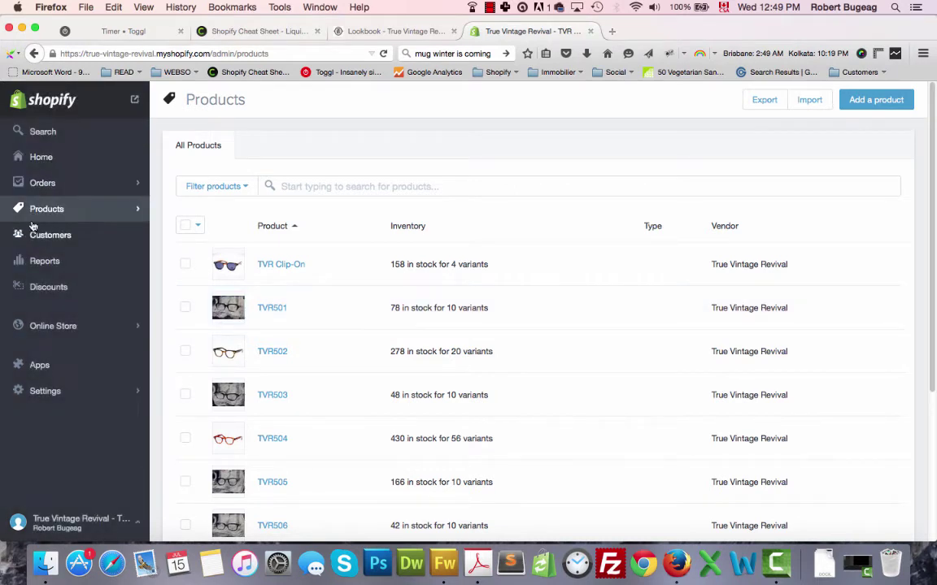
click(117, 209)
click(67, 132)
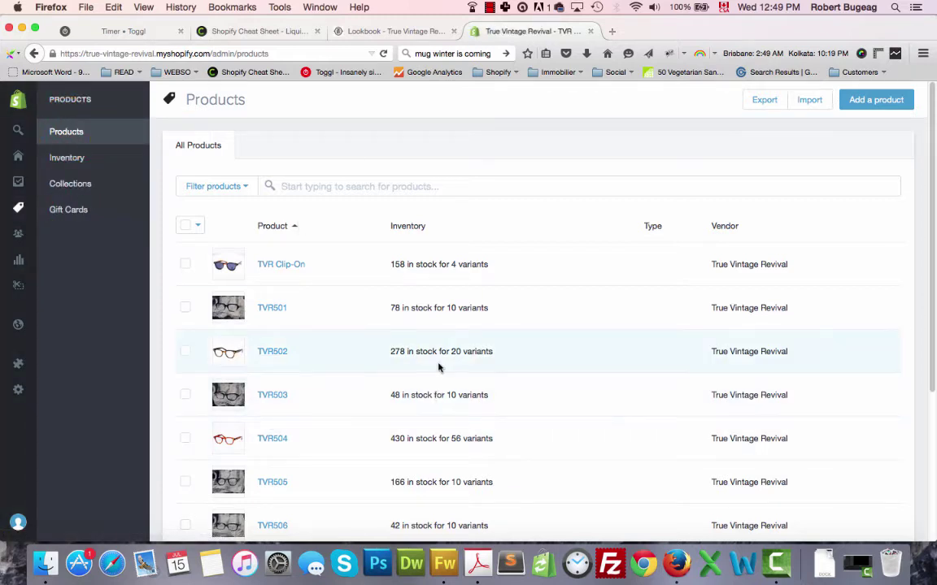
- Open the TVR502 product and bring its Variants table into view
click(271, 353)
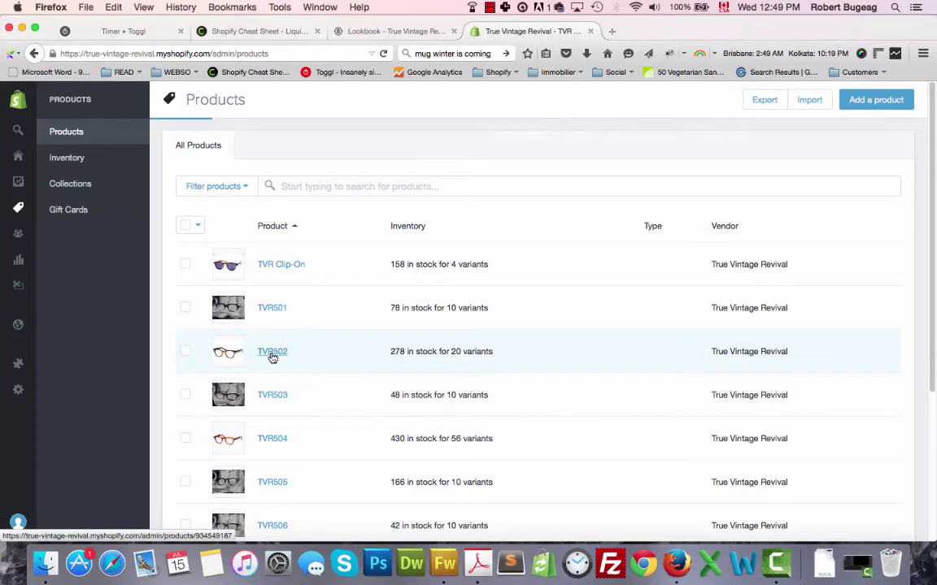
scroll(667, 333, down, 10)
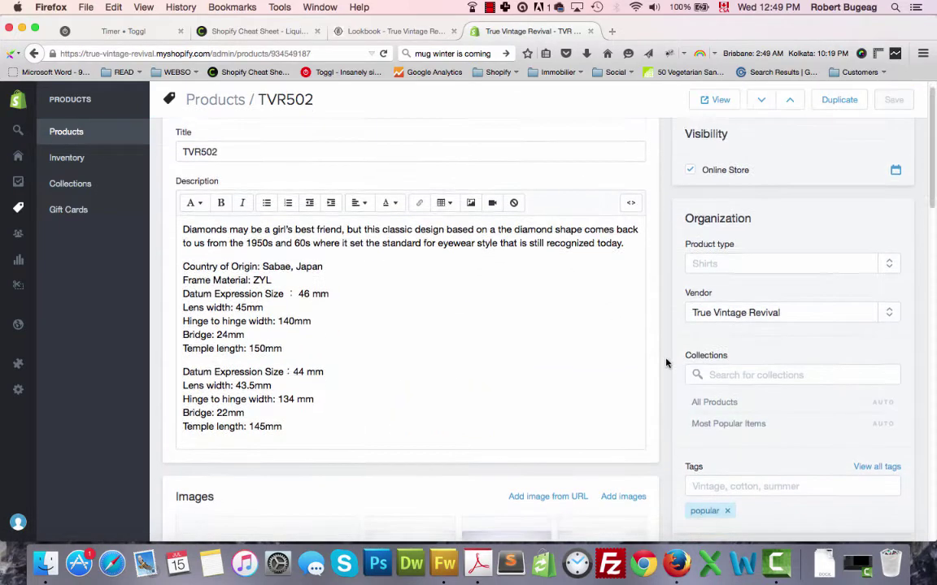
scroll(669, 343, down, 2)
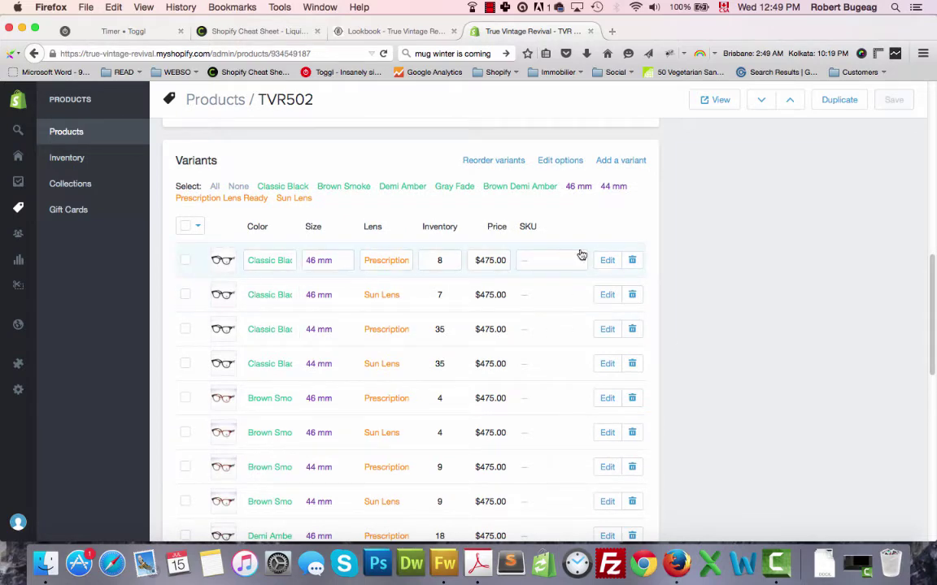
scroll(358, 399, down, 3)
scroll(349, 408, down, 10)
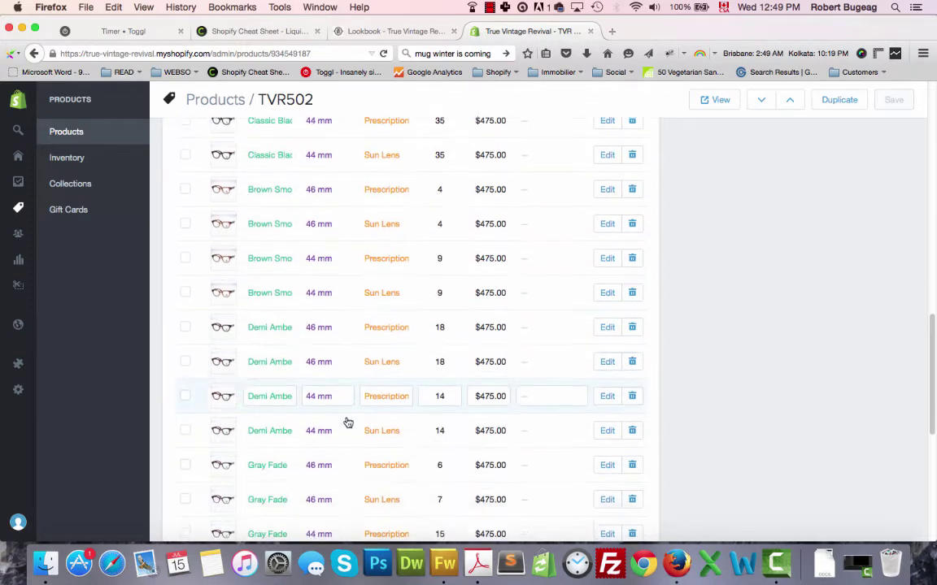
scroll(343, 397, up, 10)
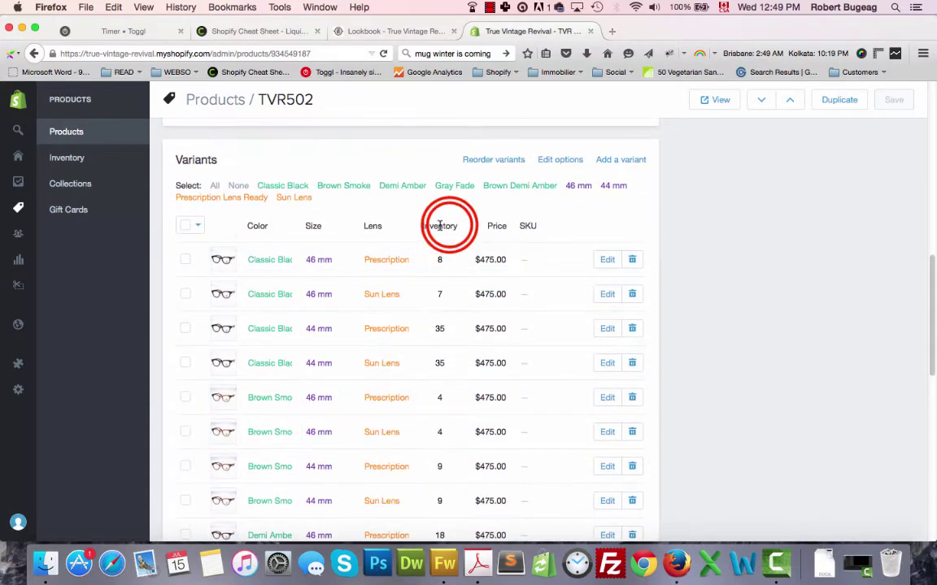
- Set the four Classic Black variant inventories to 9, 8, 30 and 30
click(439, 257)
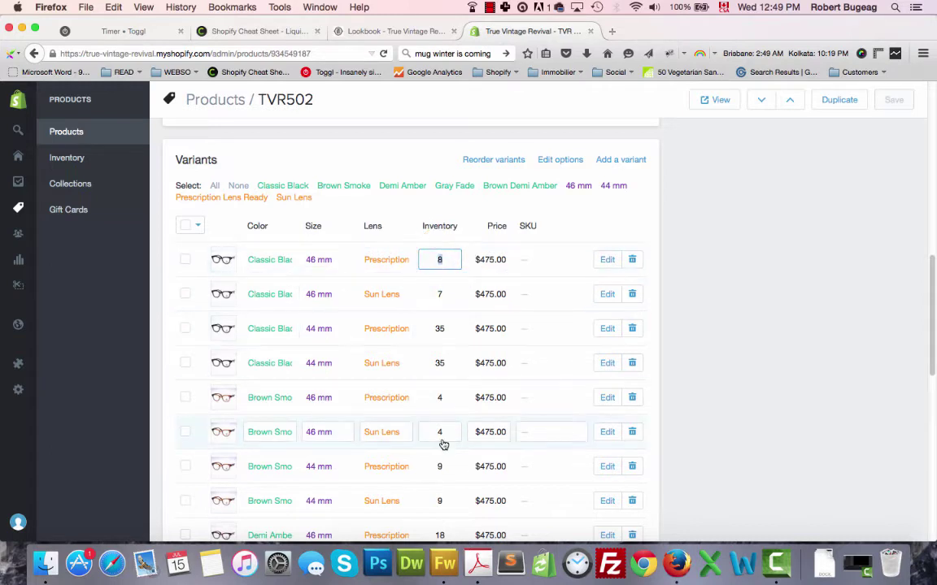
text(9)
click(440, 294)
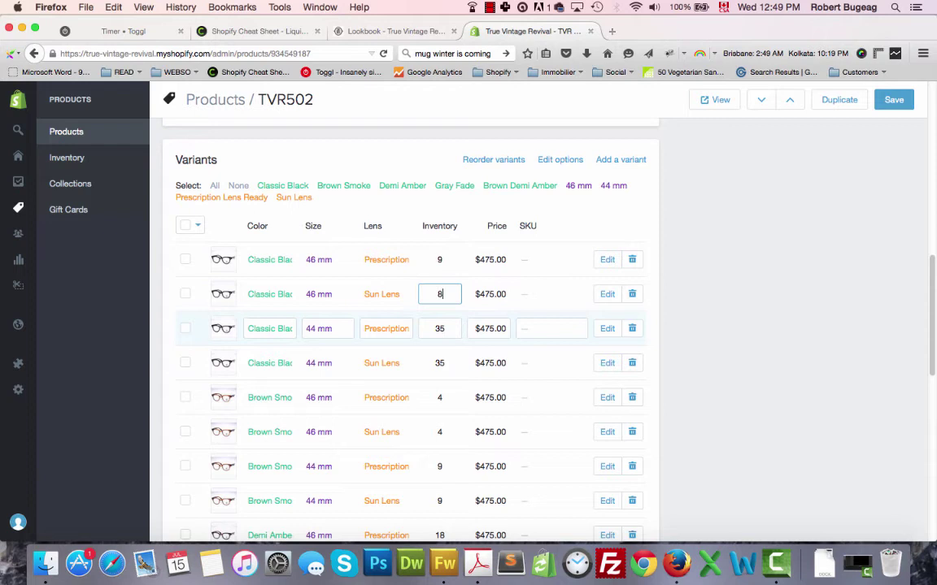
click(439, 329)
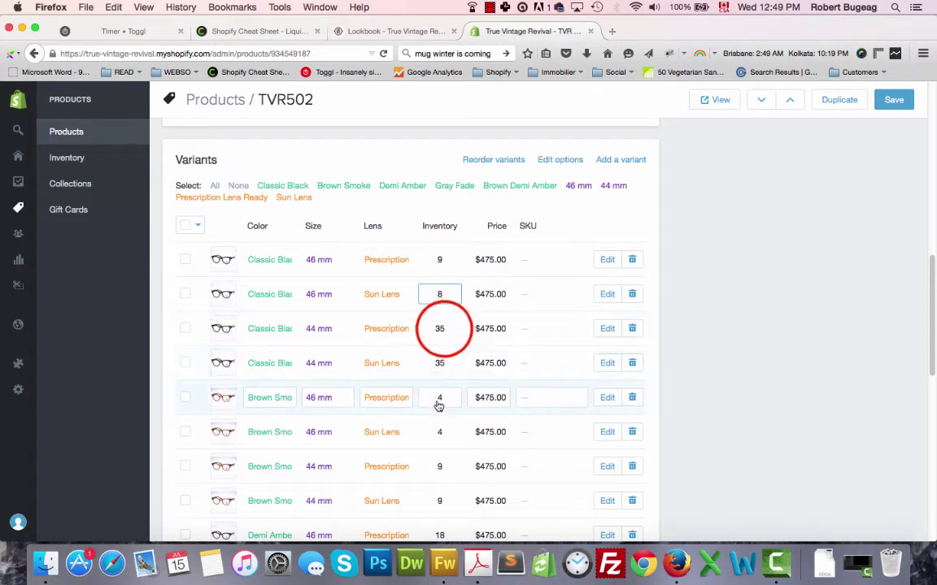
double_click(444, 332)
text(30)
click(439, 362)
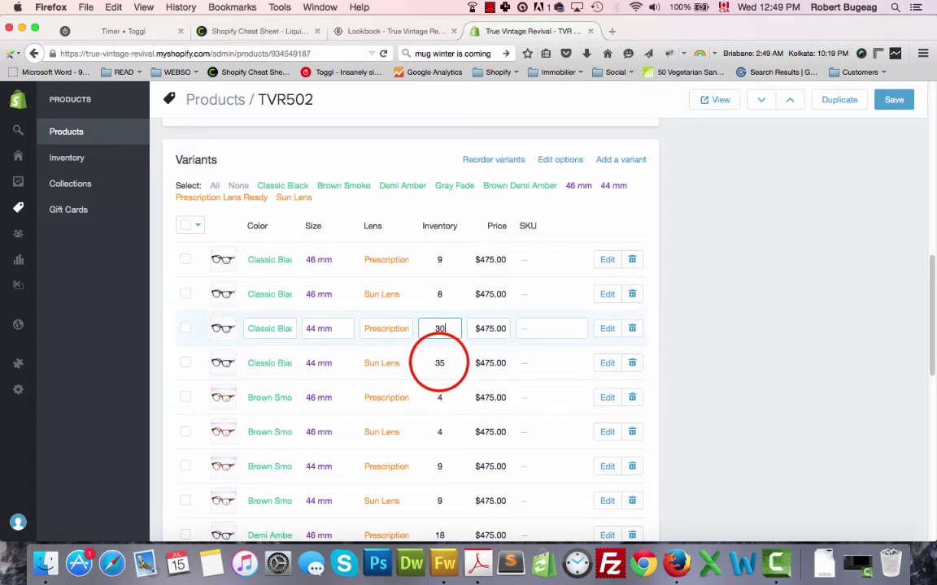
double_click(439, 362)
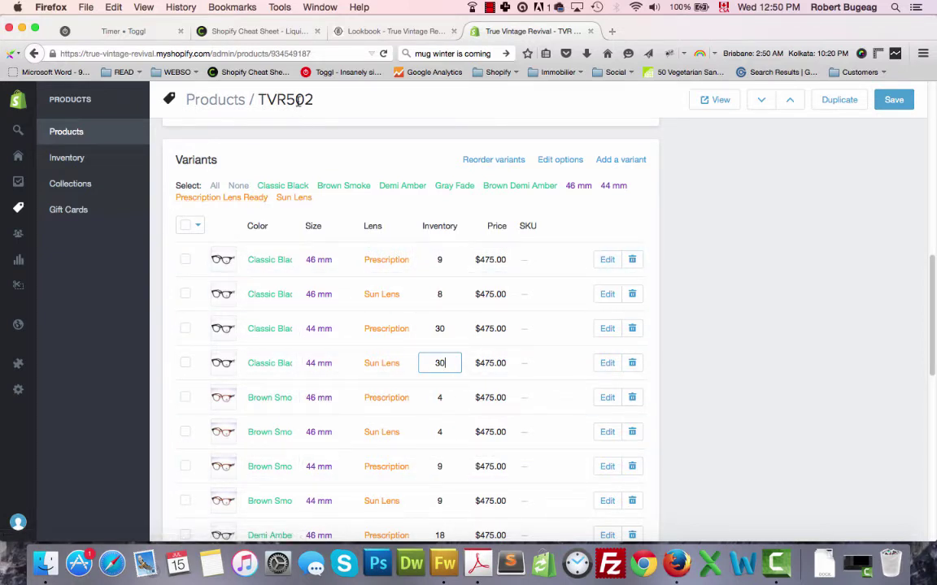
scroll(299, 187, up, 4)
- Switch to the Inventory page and browse all variant quantities through the next page
click(65, 158)
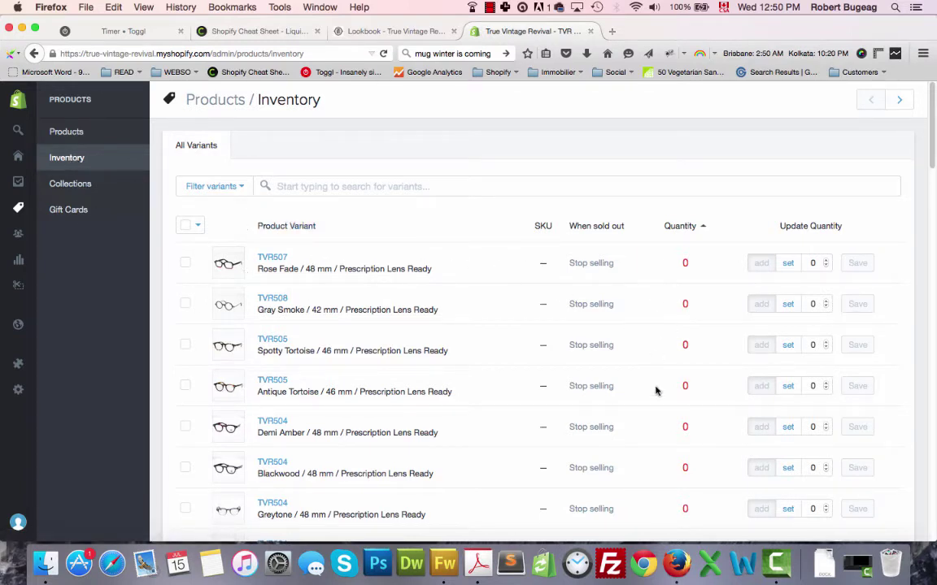
scroll(281, 242, down, 1)
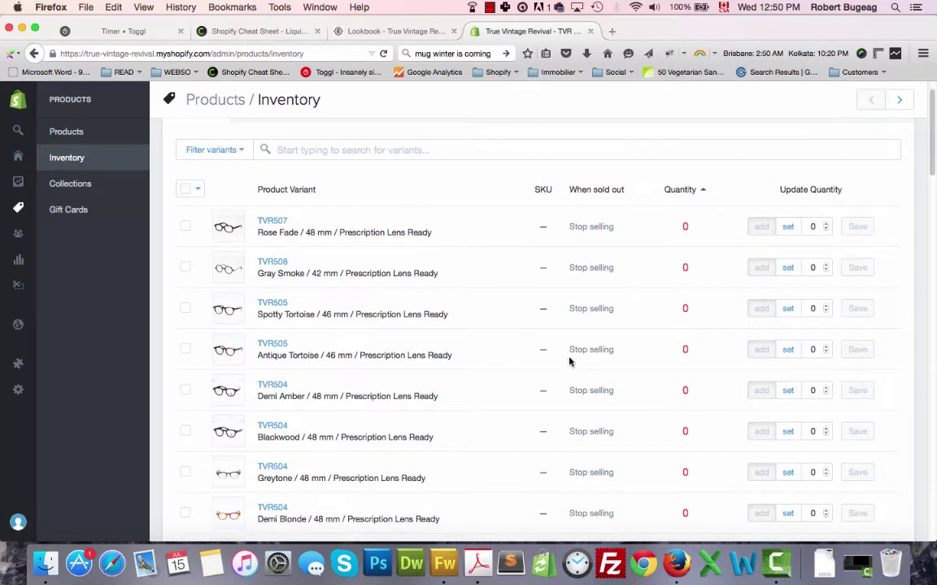
scroll(537, 363, down, 5)
scroll(539, 356, up, 6)
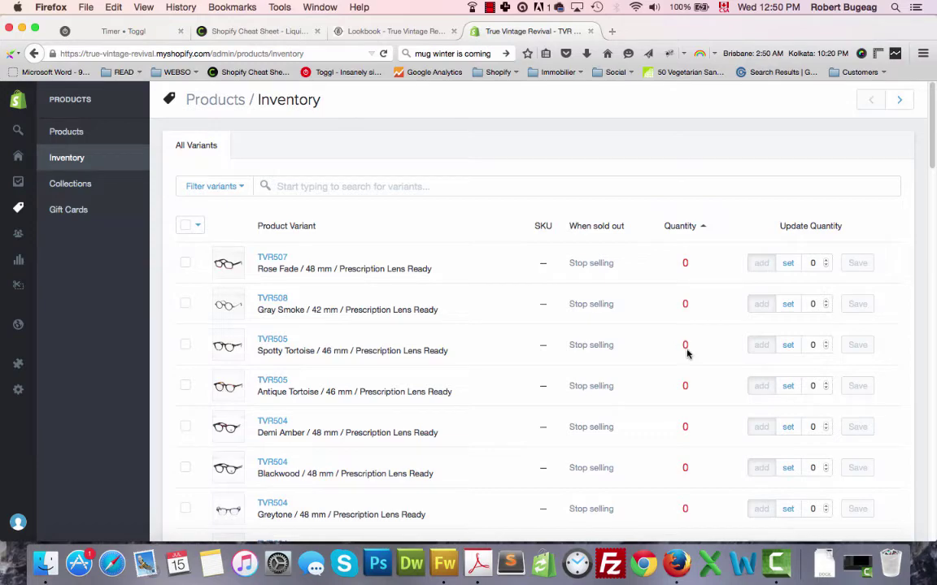
scroll(712, 351, down, 15)
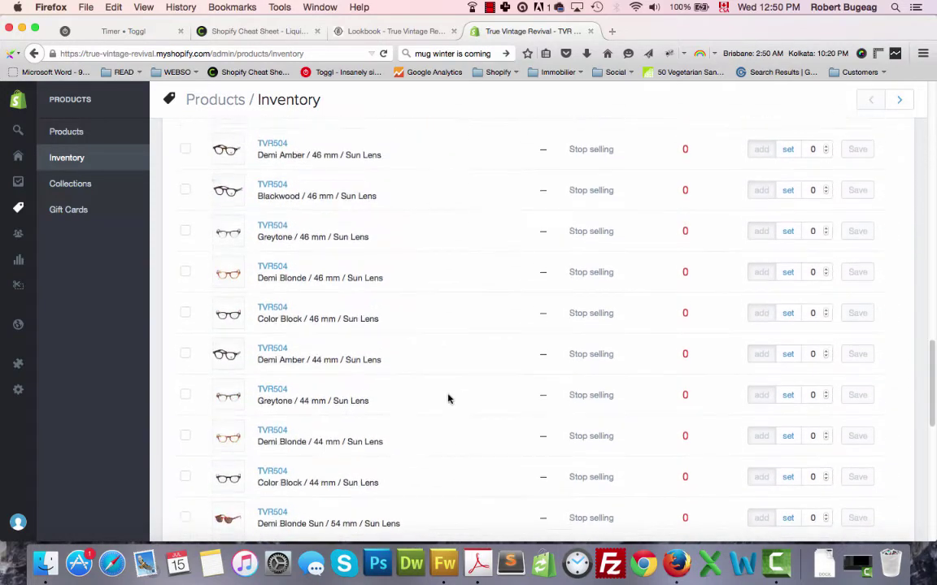
scroll(523, 356, down, 5)
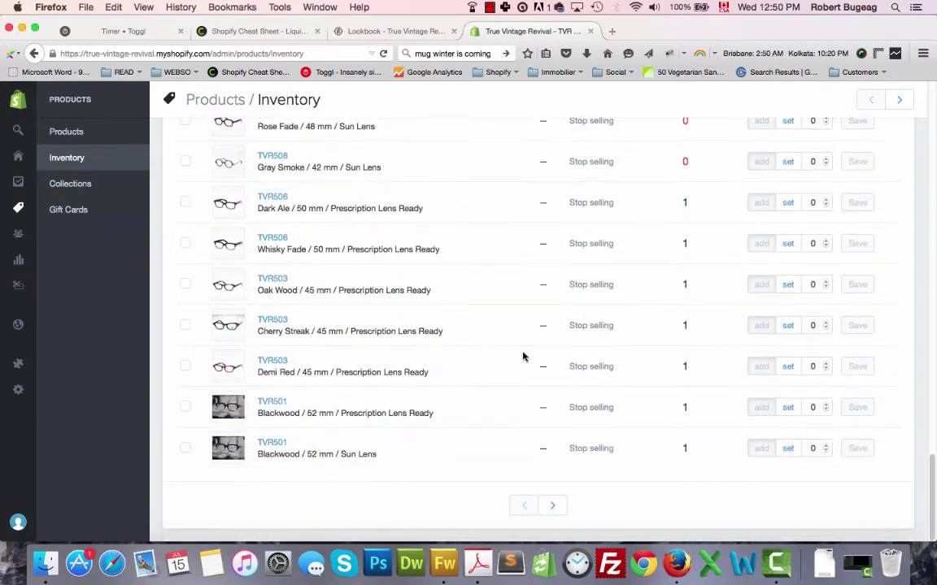
click(558, 507)
scroll(329, 238, up, 10)
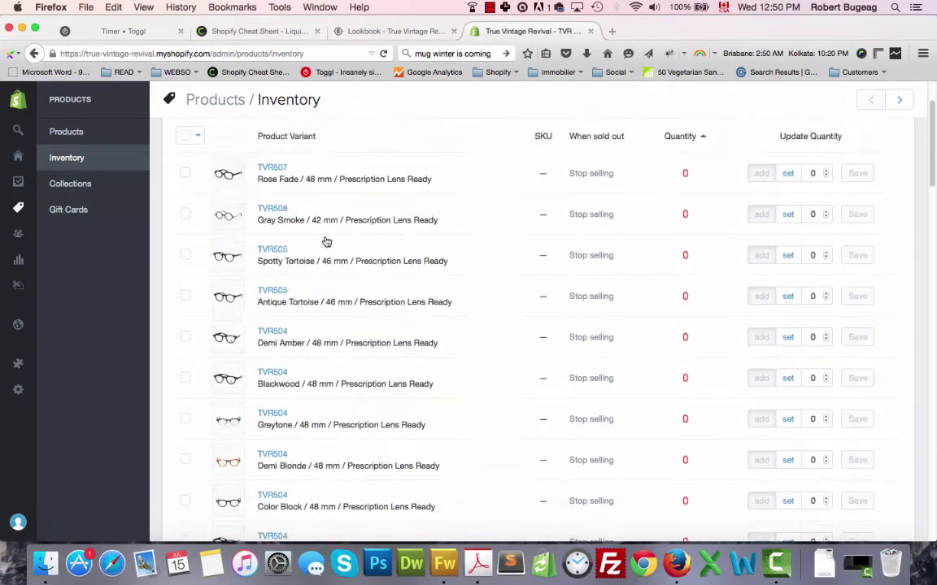
- Search the Inventory list for 'tvr5' and review the filtered TVR502 variants
click(311, 186)
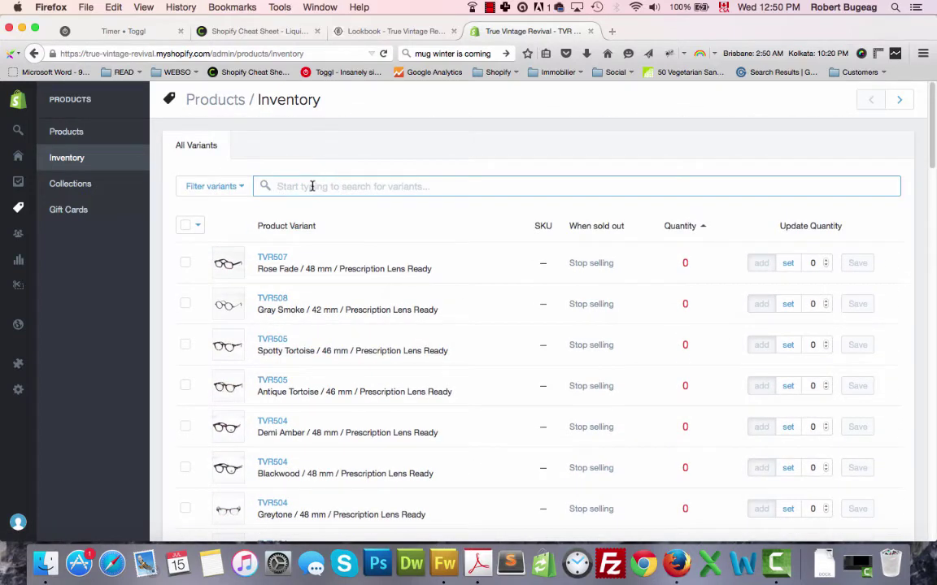
text(tvr502)
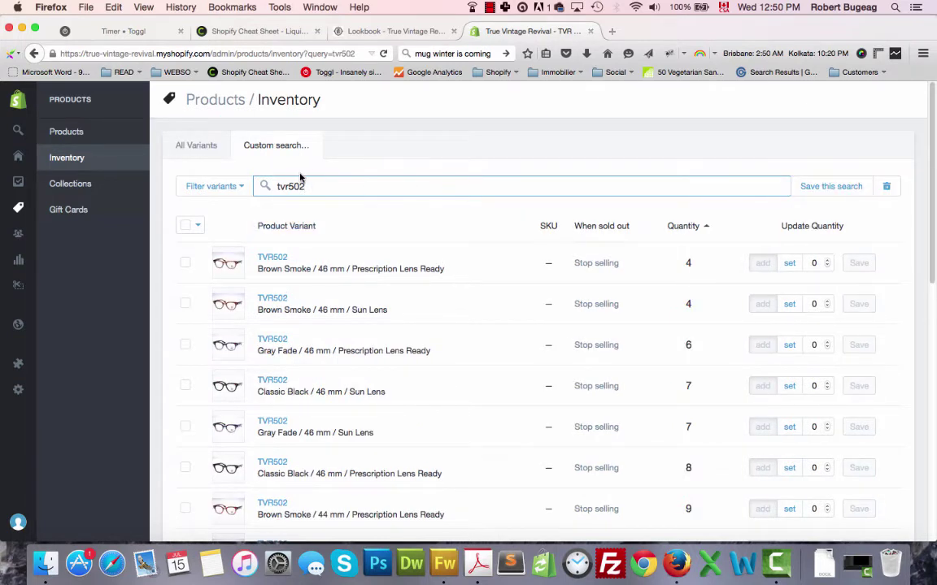
scroll(368, 201, down, 2)
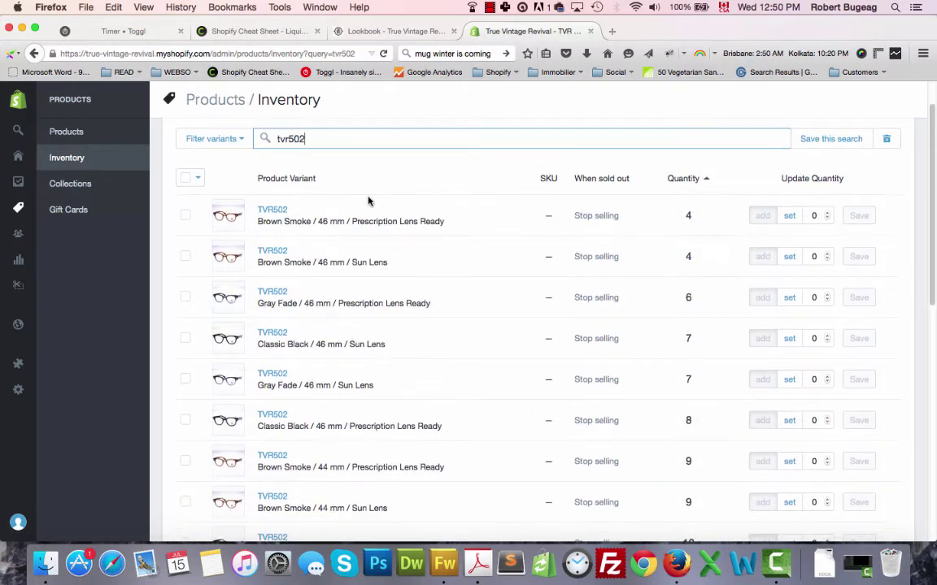
scroll(394, 335, down, 10)
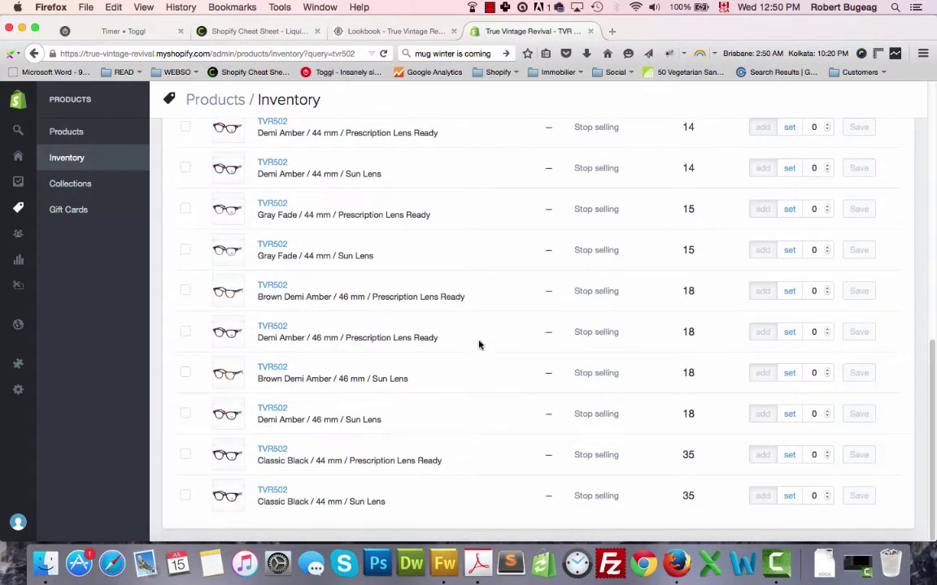
scroll(487, 281, up, 15)
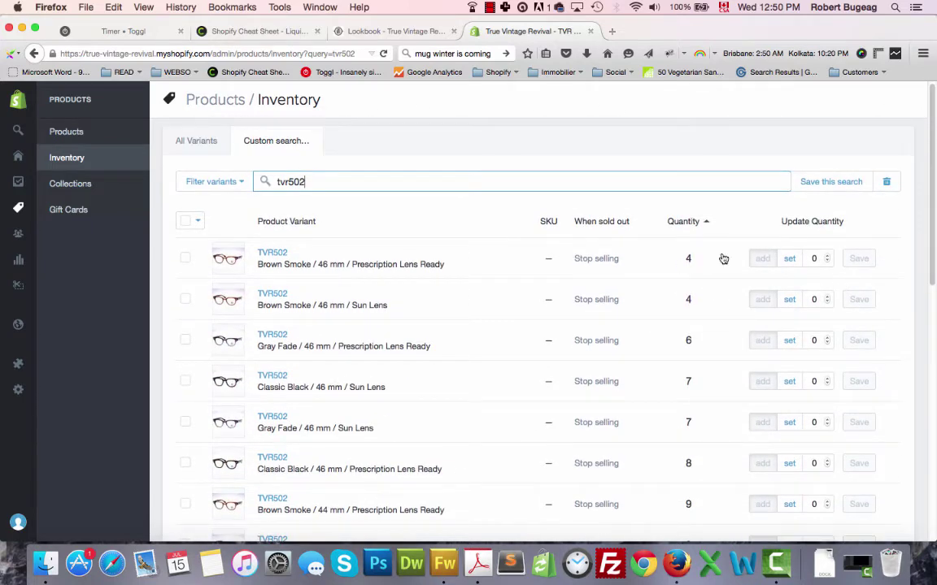
- Add 1 and 2 to Brown Smoke 46 mm, 1 to Gray Fade Prescription, 2 to Classic Black Sun Lens
click(827, 255)
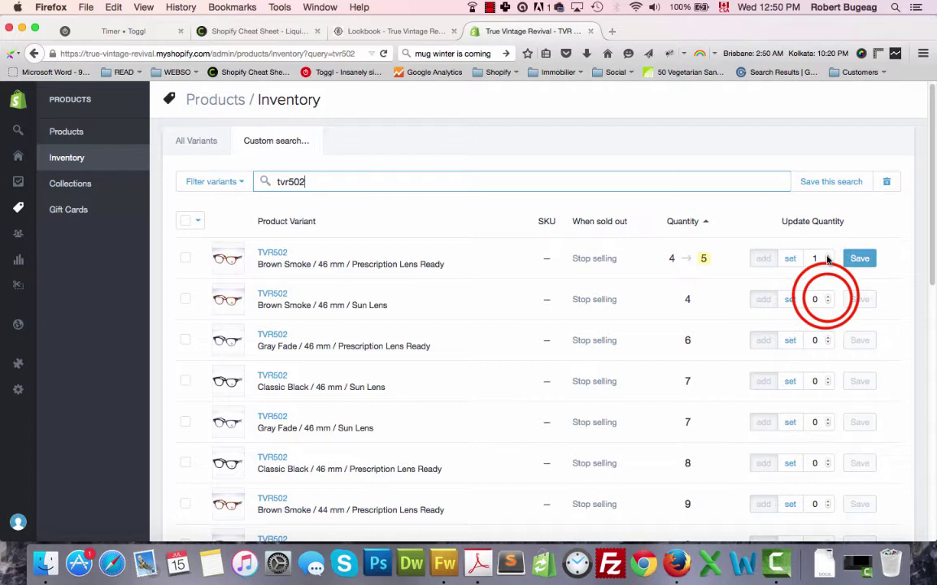
click(827, 296)
click(827, 296)
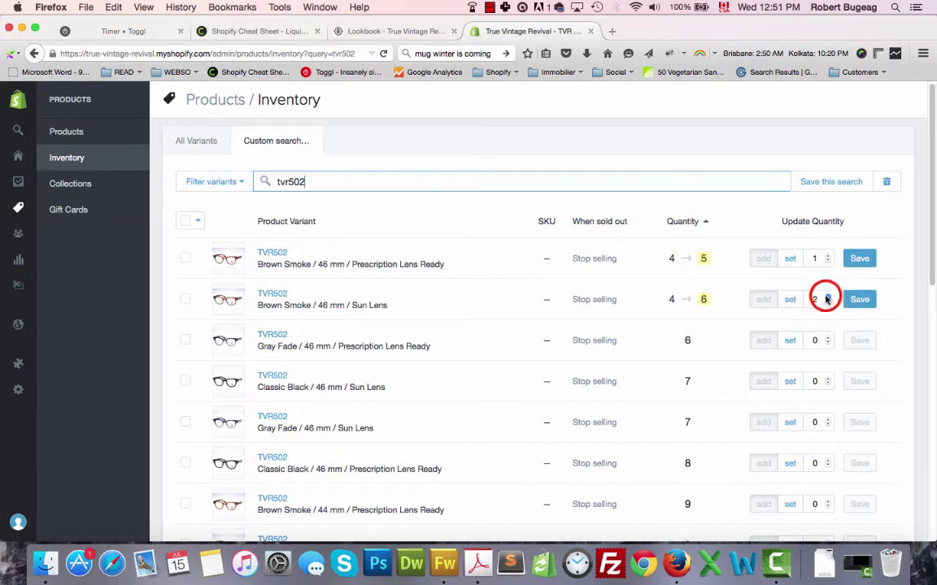
click(827, 338)
click(789, 382)
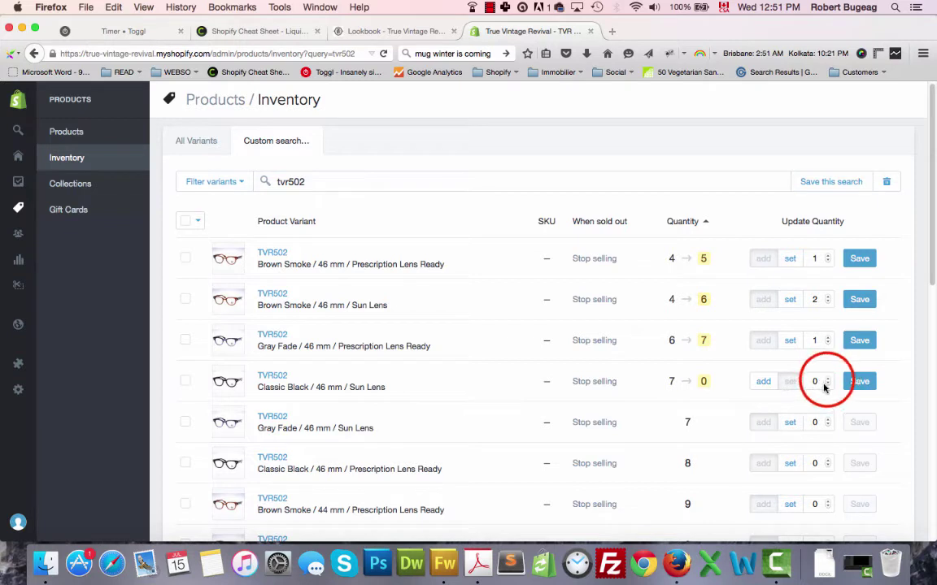
click(826, 378)
click(826, 379)
- Set the Gray Fade 46 mm Sun Lens quantity to 12
click(790, 422)
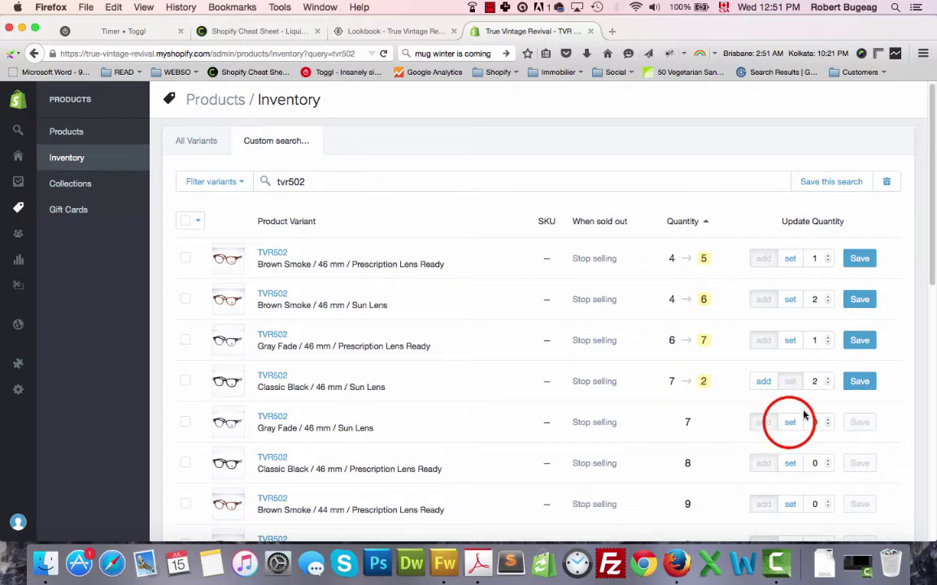
click(813, 420)
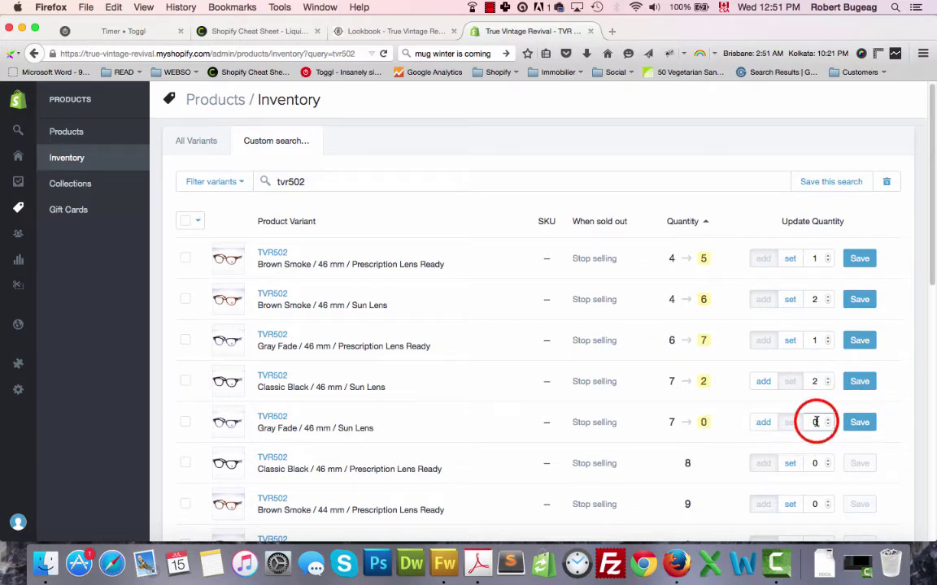
double_click(811, 420)
text(12)
scroll(707, 359, down, 5)
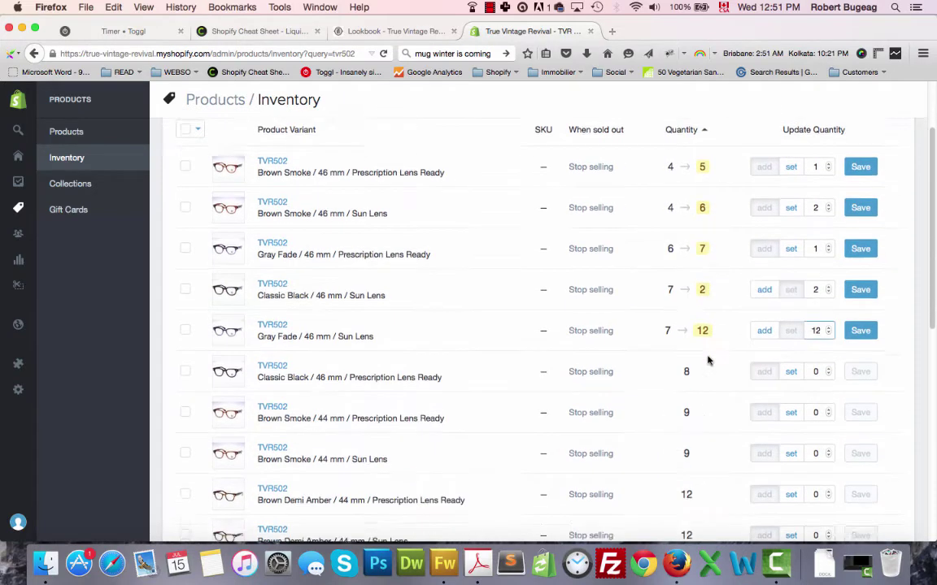
scroll(680, 377, up, 4)
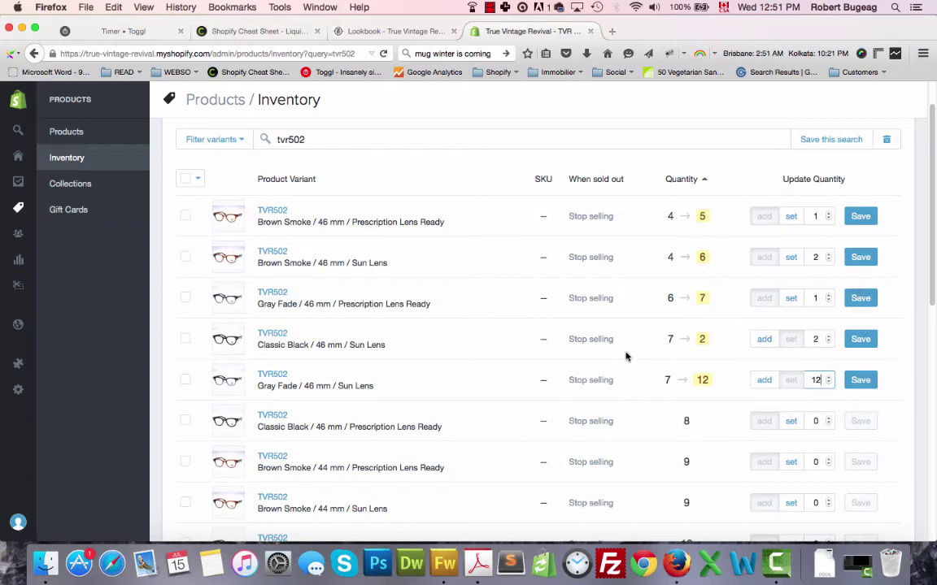
- Save the Gray Fade 46 mm Prescription quantity of 7 and return to Products
click(861, 298)
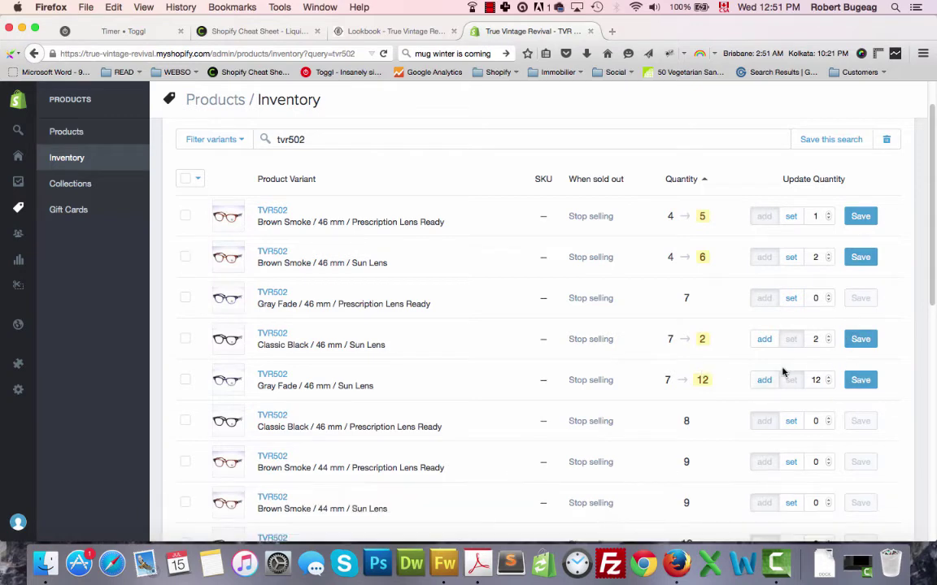
scroll(783, 372, down, 10)
scroll(392, 366, up, 12)
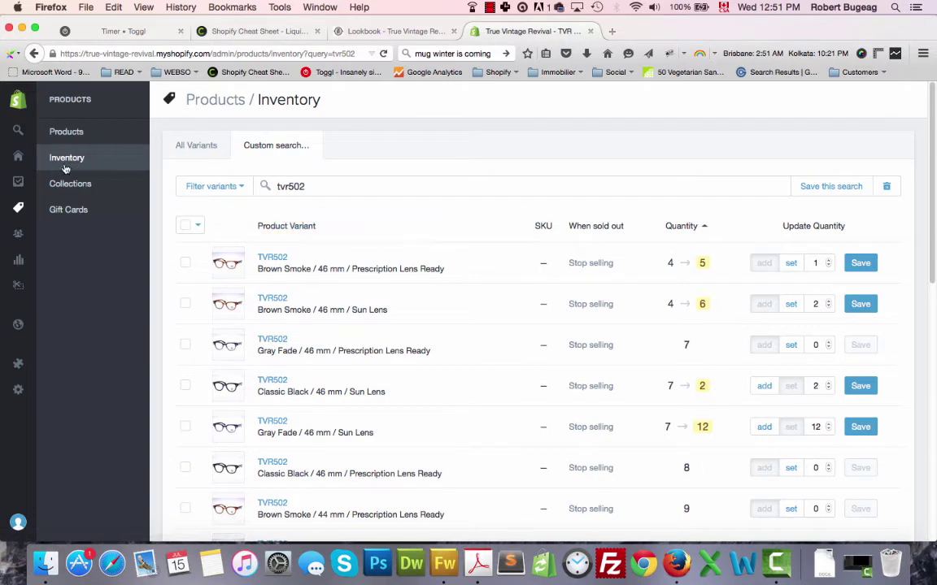
click(62, 133)
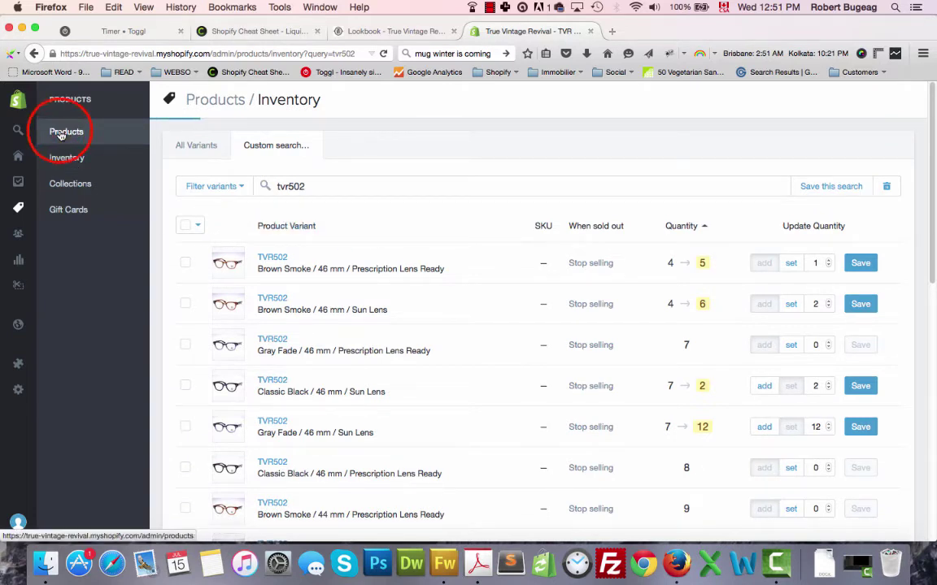
- Open the TVR502 product and start a new variant from its Variants section
click(274, 351)
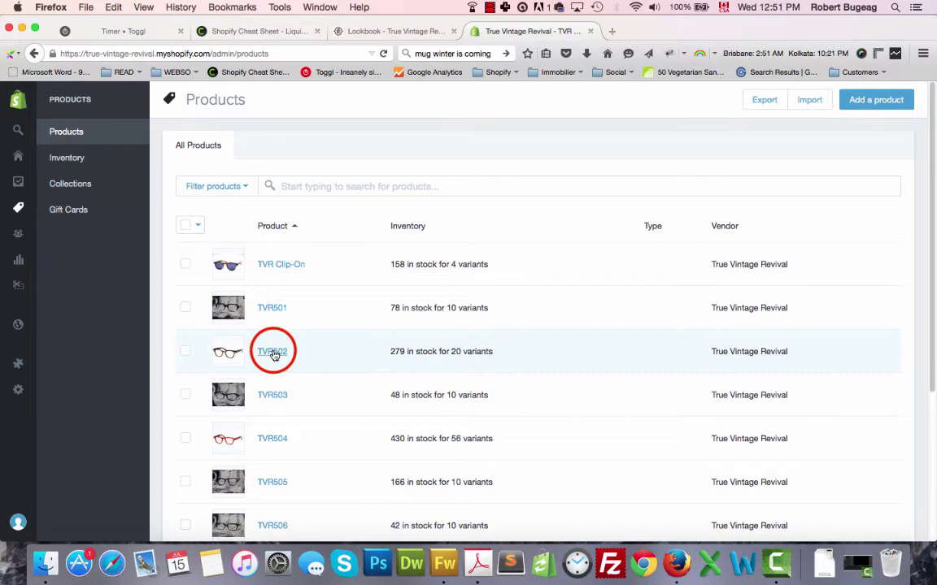
click(274, 351)
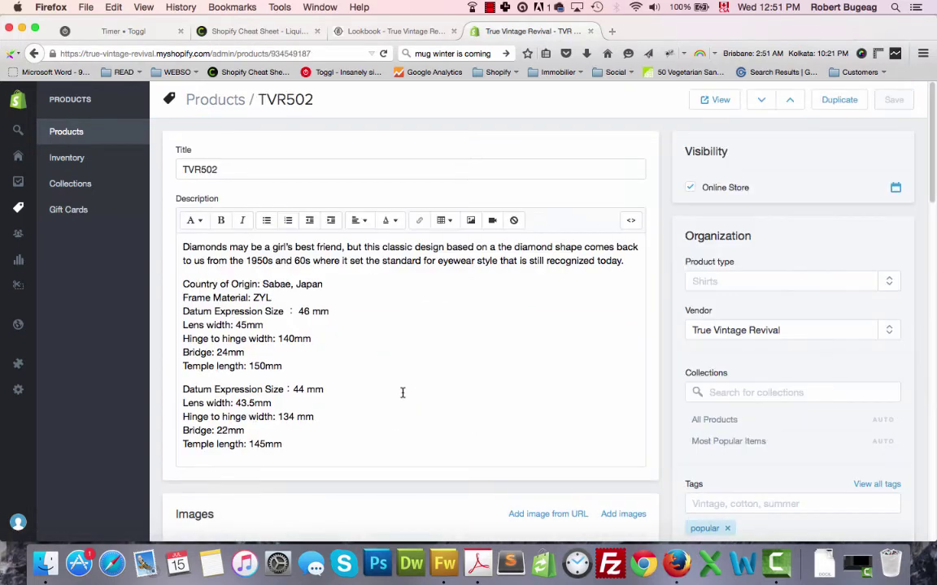
scroll(678, 372, down, 10)
scroll(678, 373, up, 3)
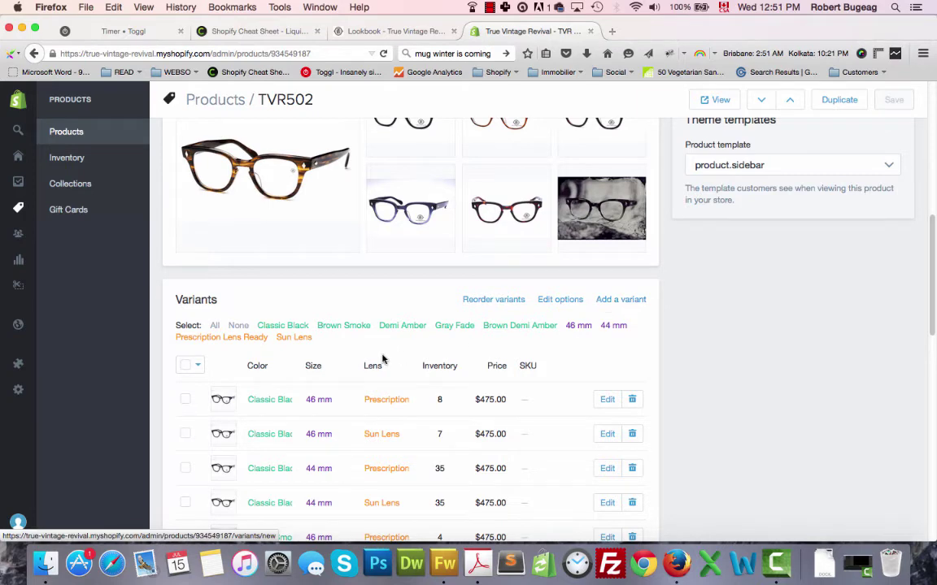
scroll(345, 443, down, 1)
scroll(285, 410, down, 1)
scroll(268, 396, down, 2)
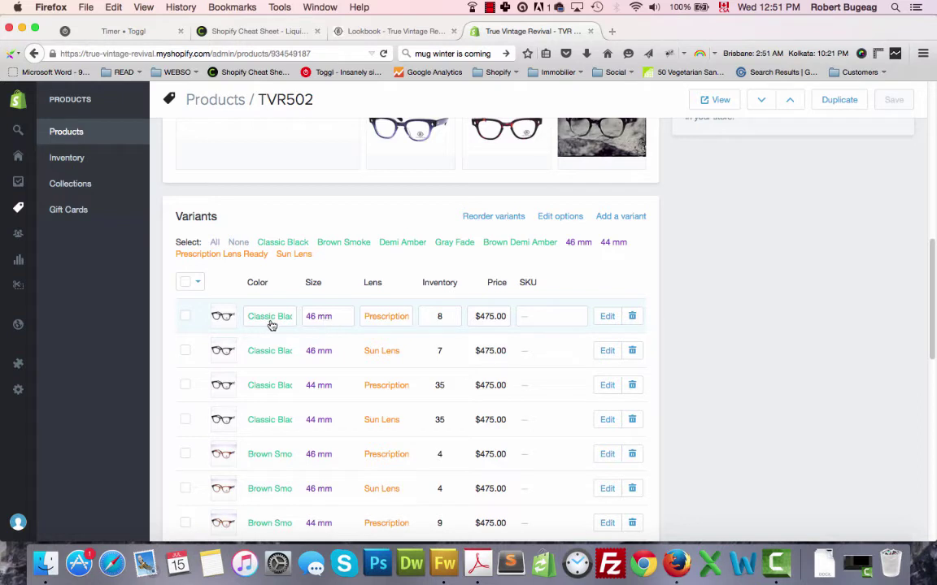
click(617, 239)
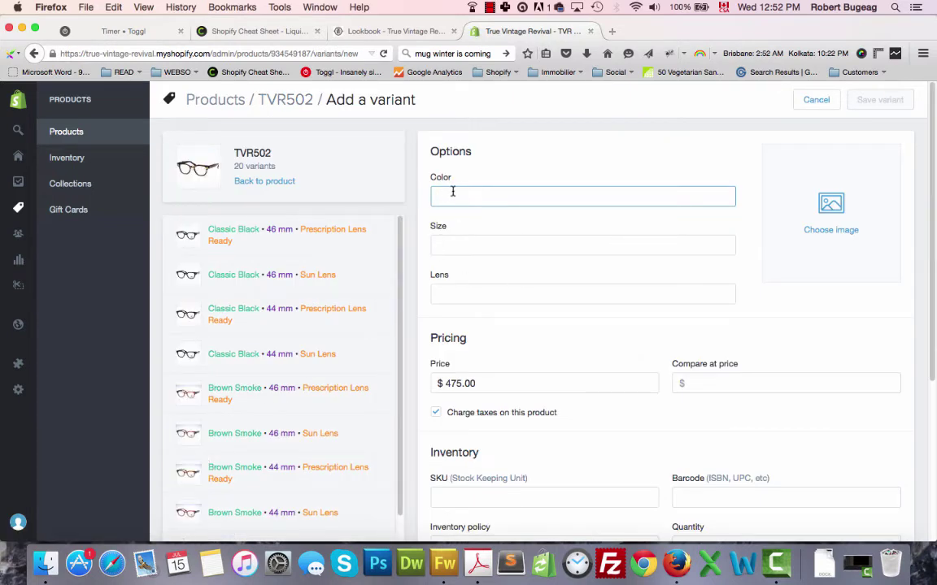
- Enter Classic Black, 52 mm and Sun Lens as the new variant's Color, Size and Lens
click(454, 192)
click(455, 193)
click(455, 194)
text(Classic Black)
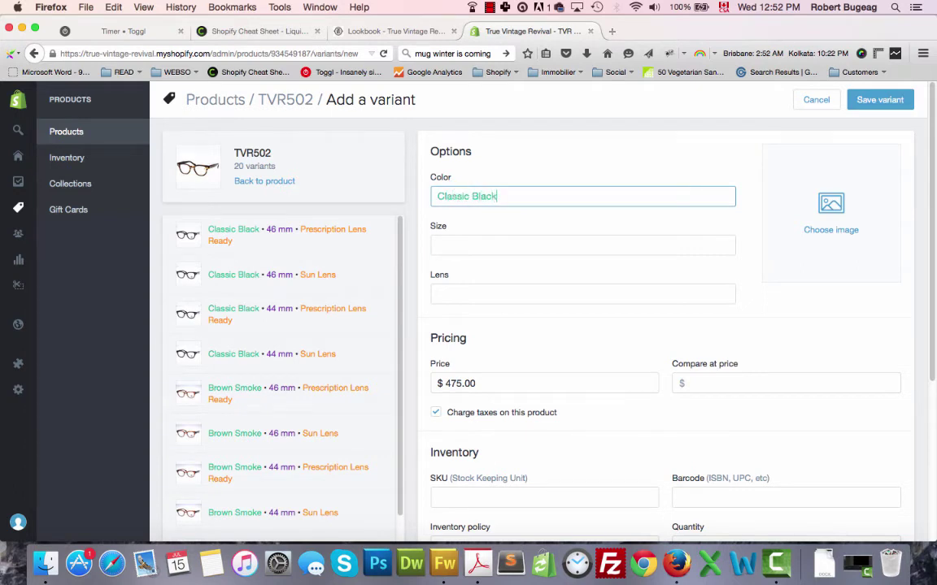
click(460, 234)
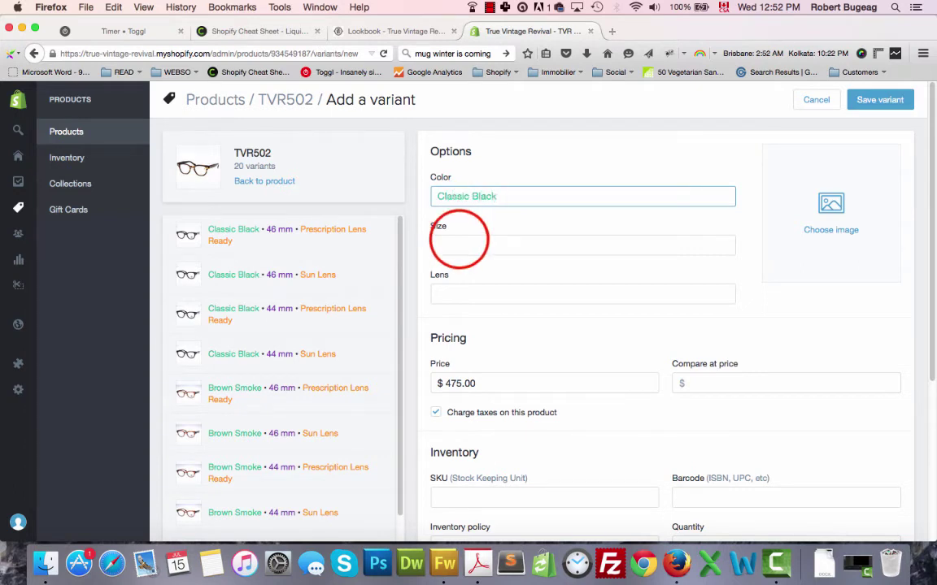
click(460, 234)
click(459, 240)
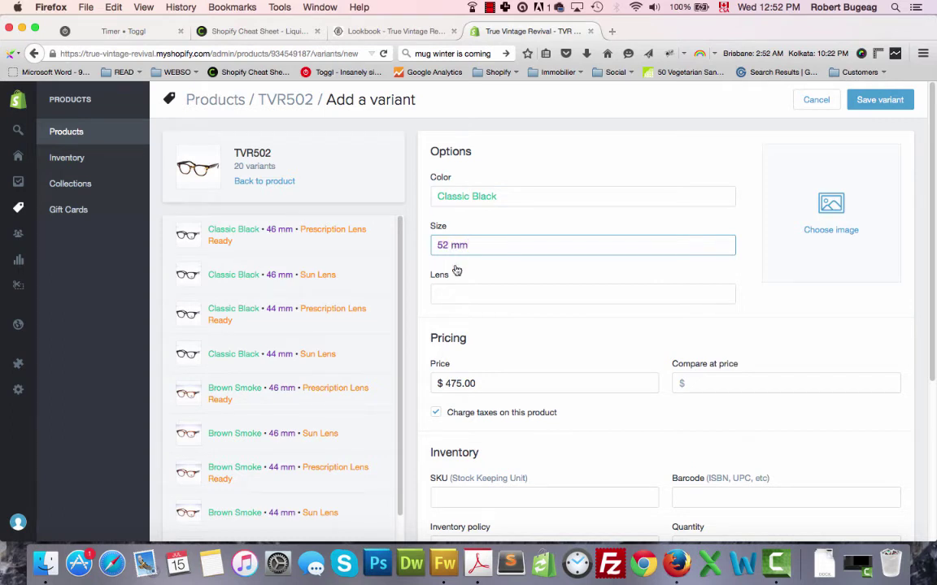
click(444, 290)
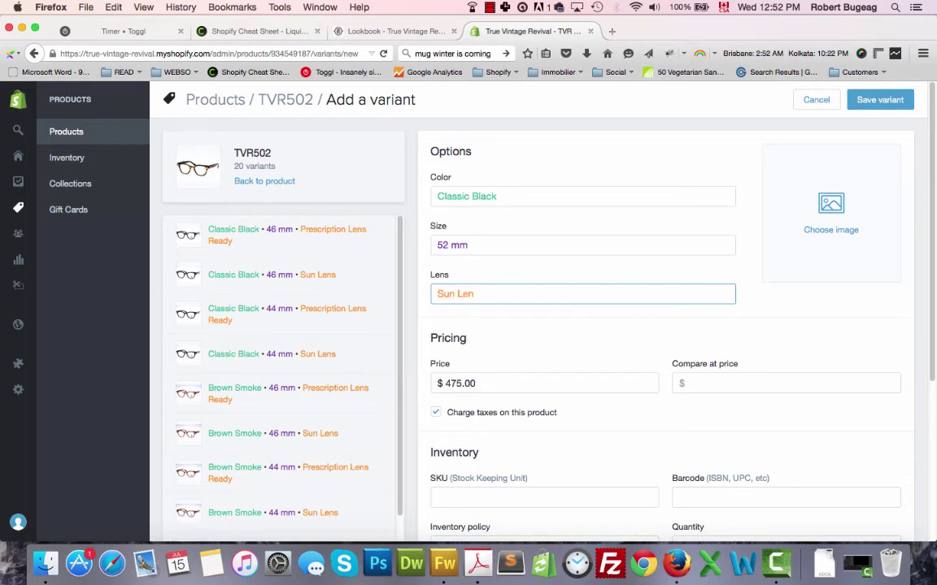
- Set the new variant's stock quantity to 8
scroll(524, 373, down, 5)
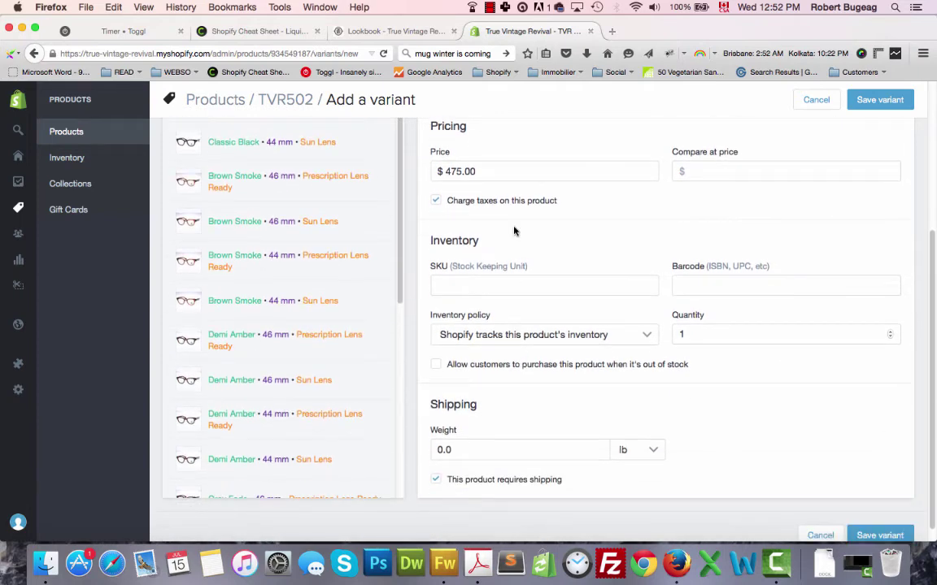
double_click(684, 334)
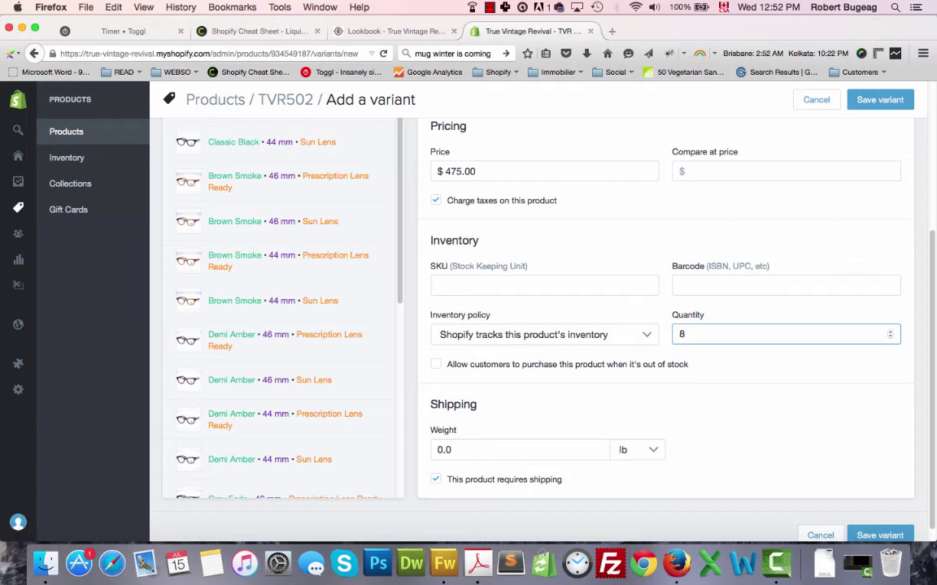
scroll(569, 387, down, 1)
scroll(610, 414, up, 5)
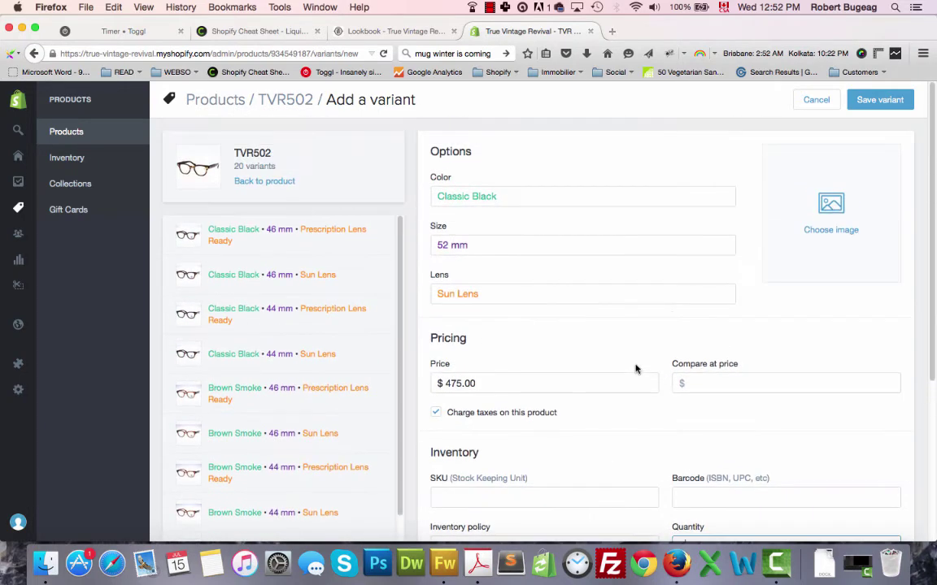
- Attach the black-frame glasses image and save the Classic Black • 52 mm • Sun Lens variant
click(831, 204)
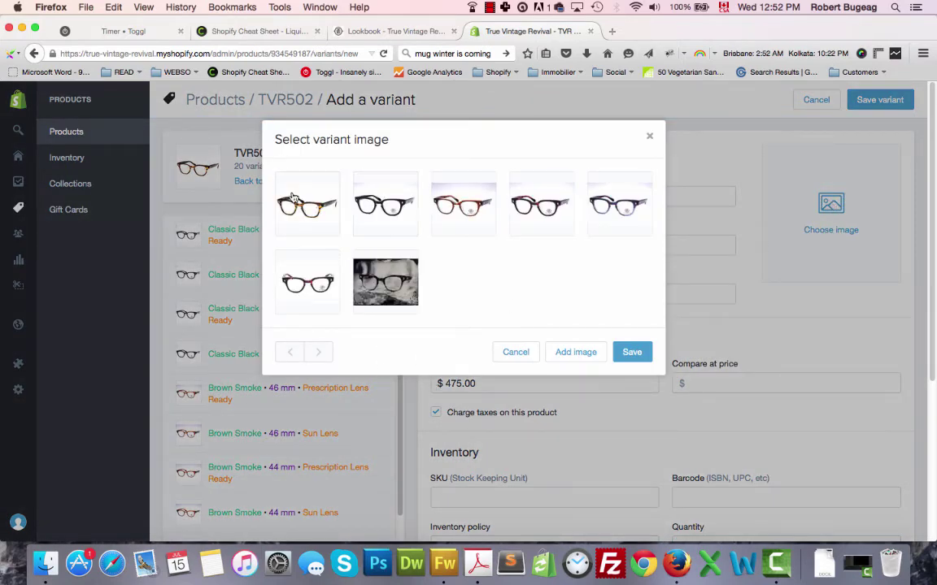
click(392, 206)
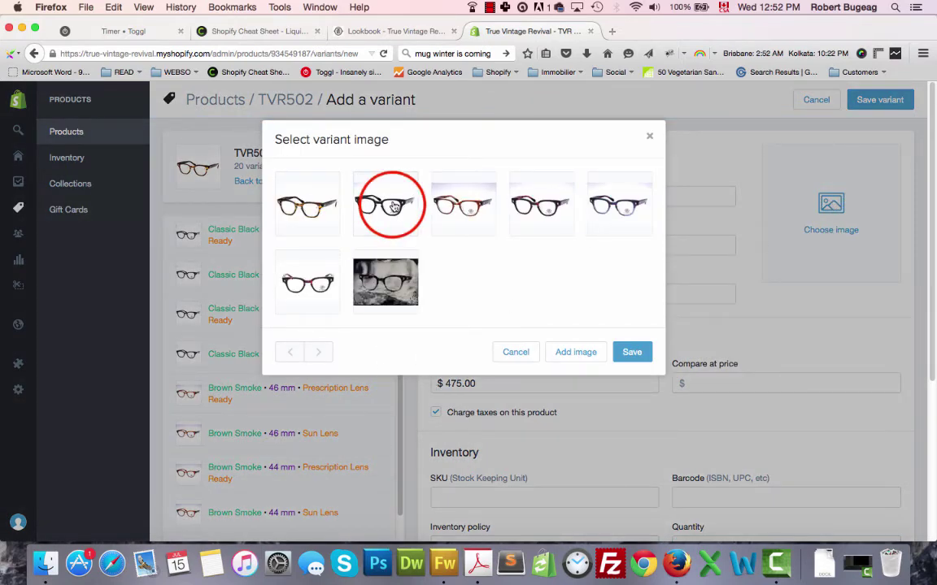
click(632, 352)
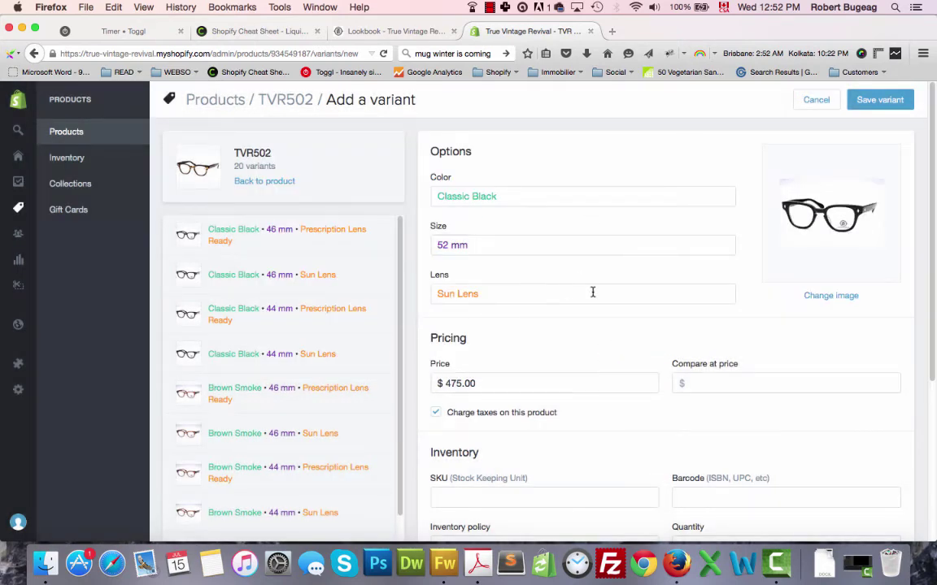
click(879, 100)
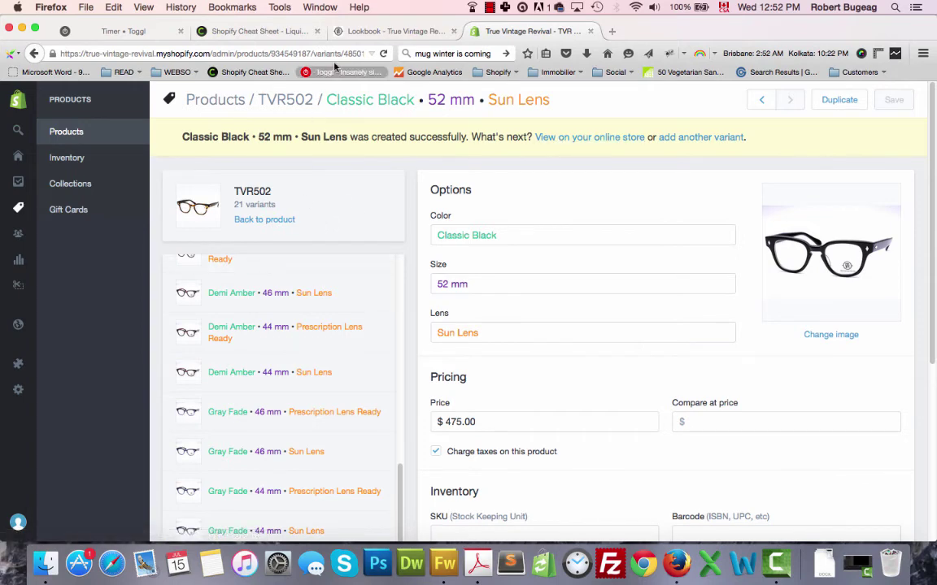
- Highlight the new count of 21 variants, then go back to the TVR502 product page
click(236, 205)
drag(233, 204, 284, 209)
click(286, 99)
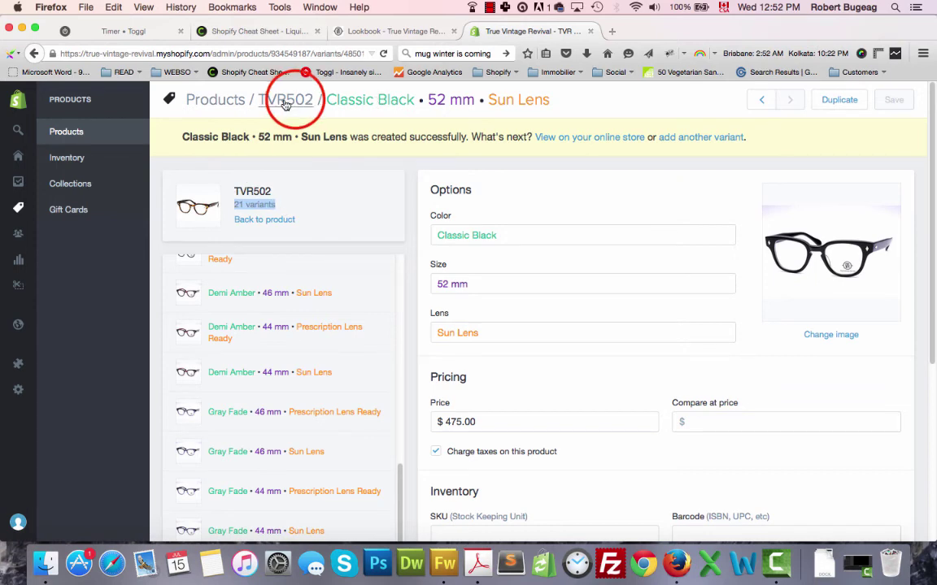
click(286, 100)
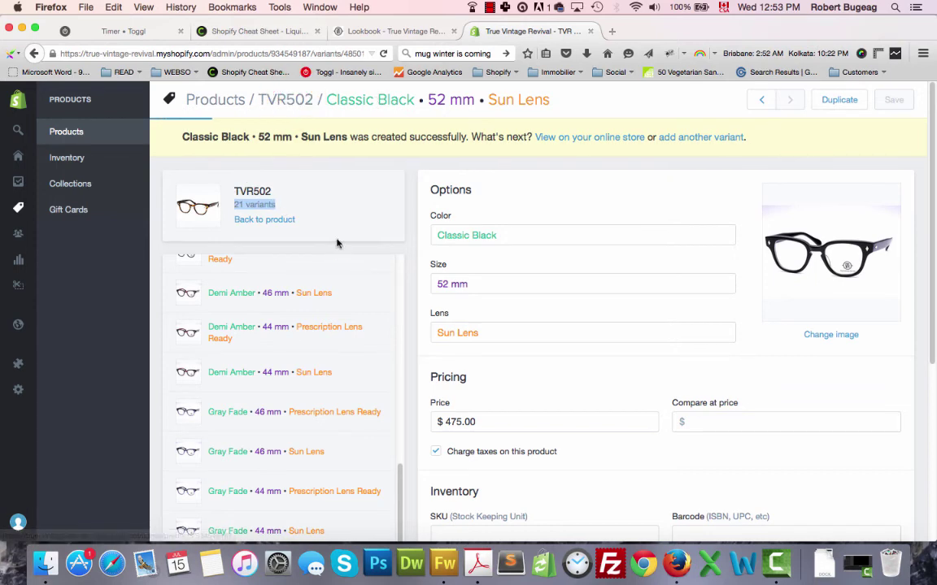
- Change the Classic Black 52 mm Sun Lens variant's image to the third product photo
scroll(663, 333, down, 10)
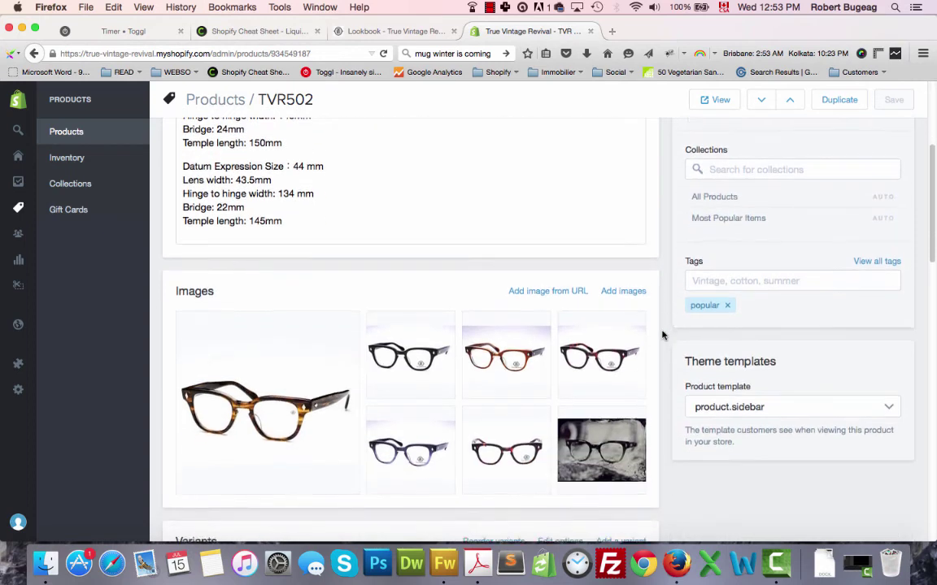
scroll(314, 204, down, 1)
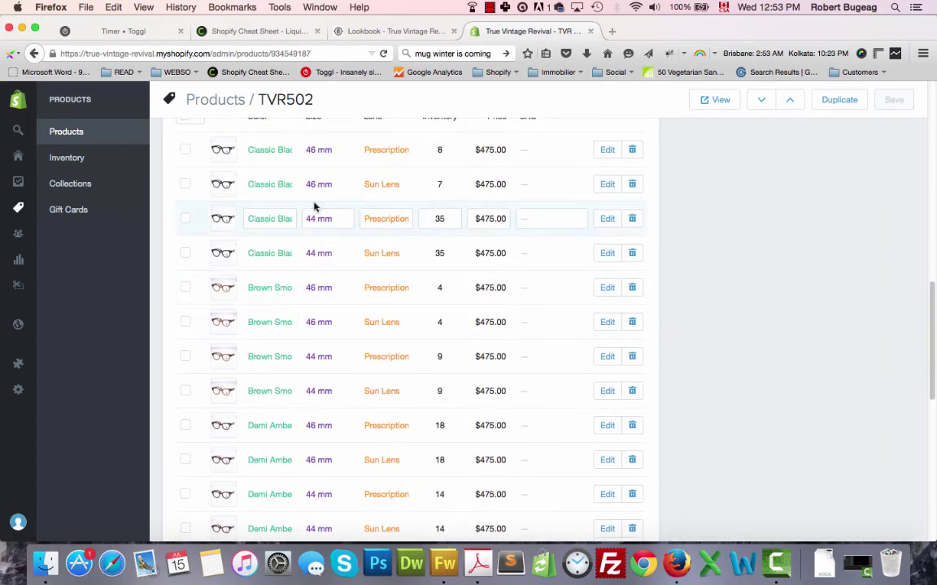
scroll(350, 252, up, 3)
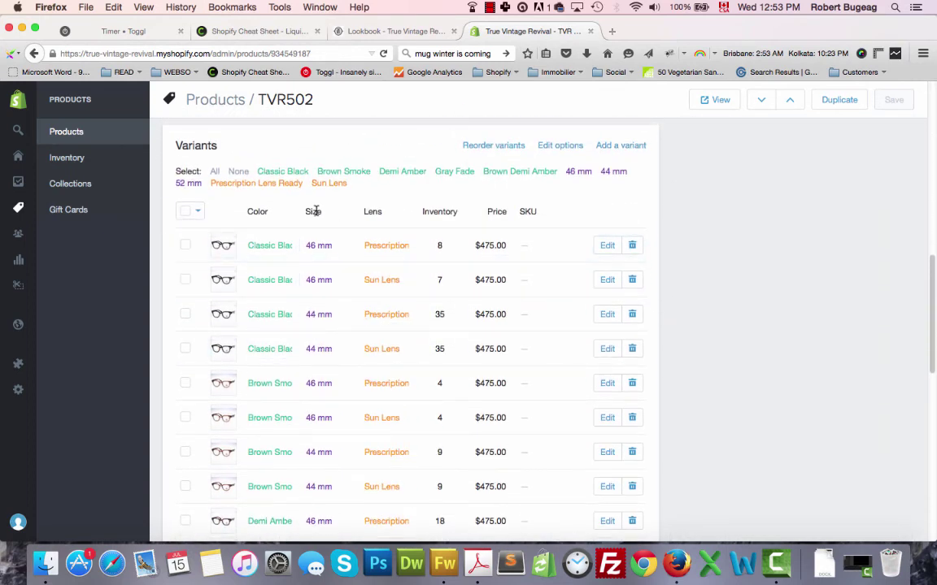
scroll(330, 382, down, 3)
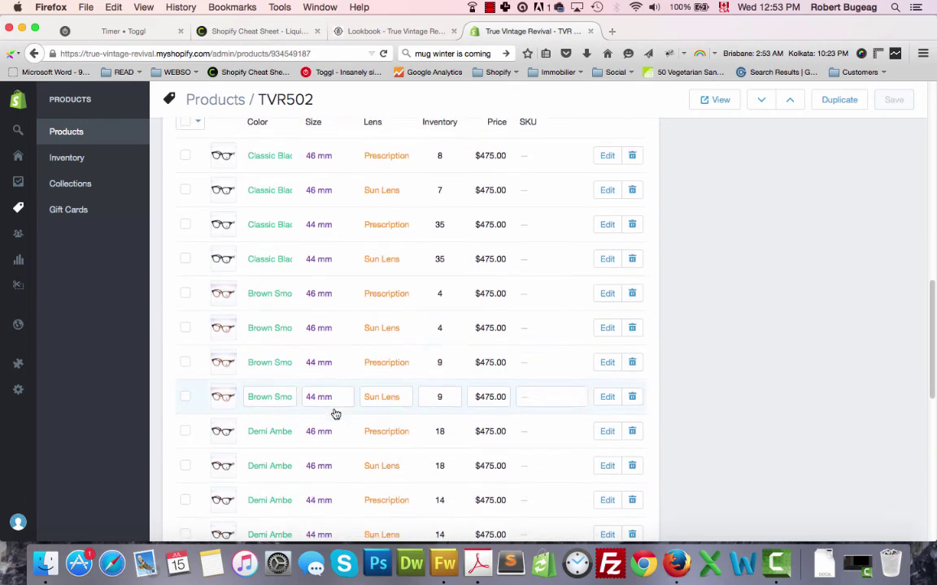
scroll(334, 399, down, 12)
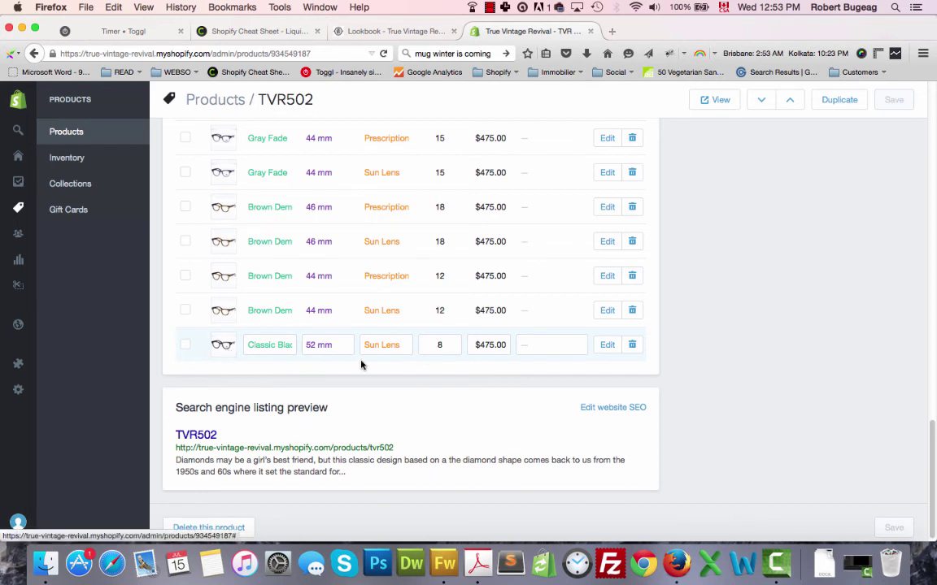
click(225, 348)
click(462, 201)
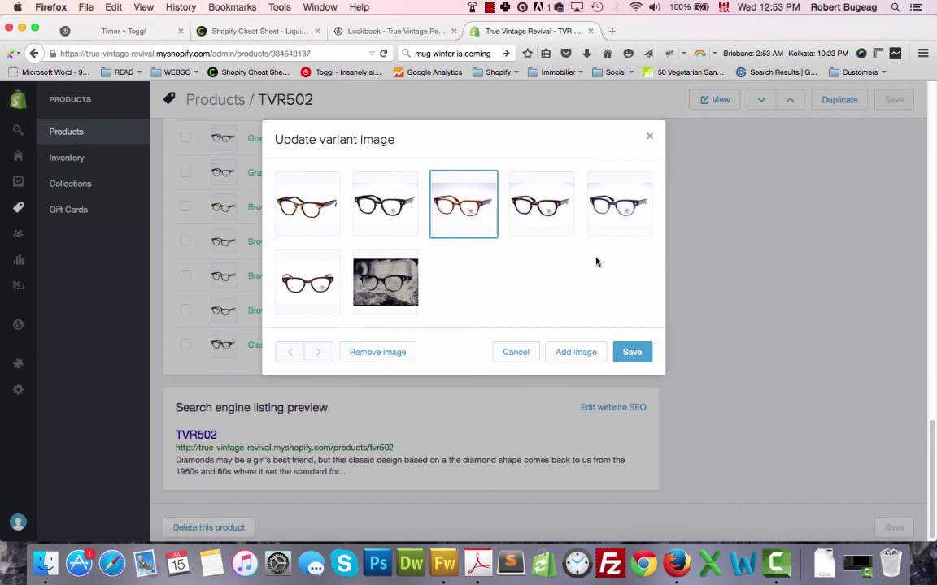
click(632, 352)
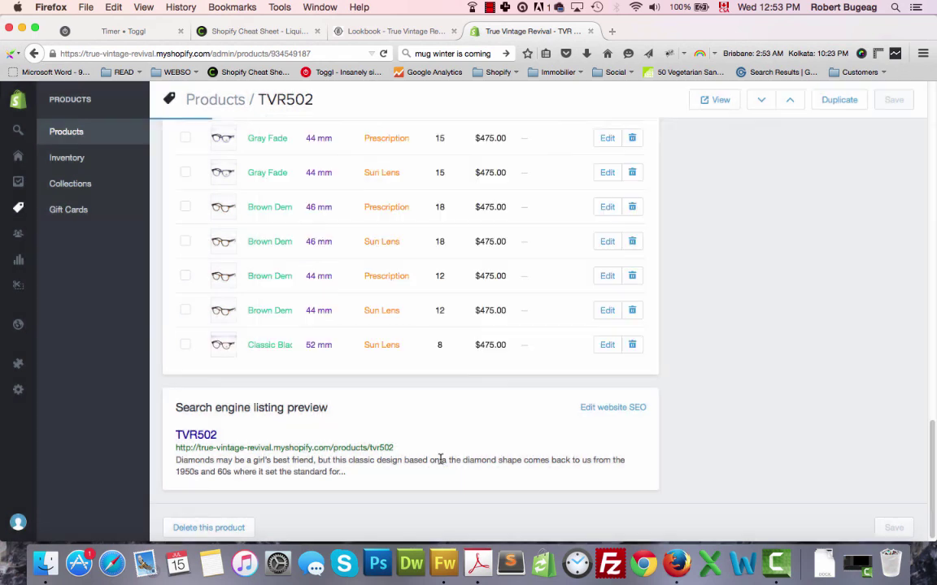